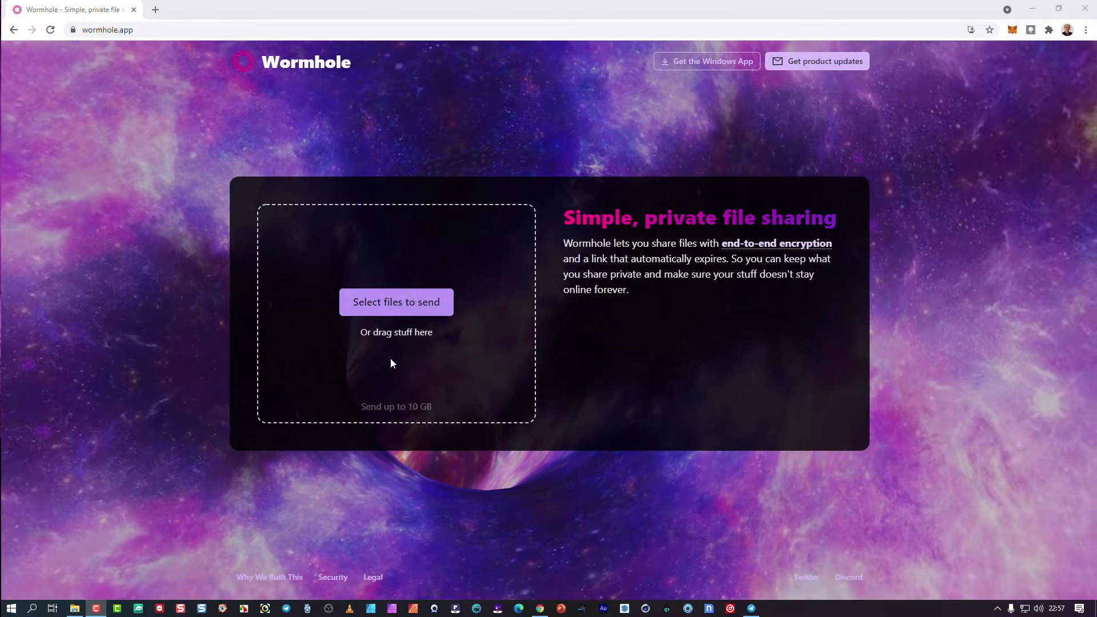
# Open the 'Why We Built This' page, The Wormhole Story, in a second tab.
pyautogui.moveTo(407, 406)
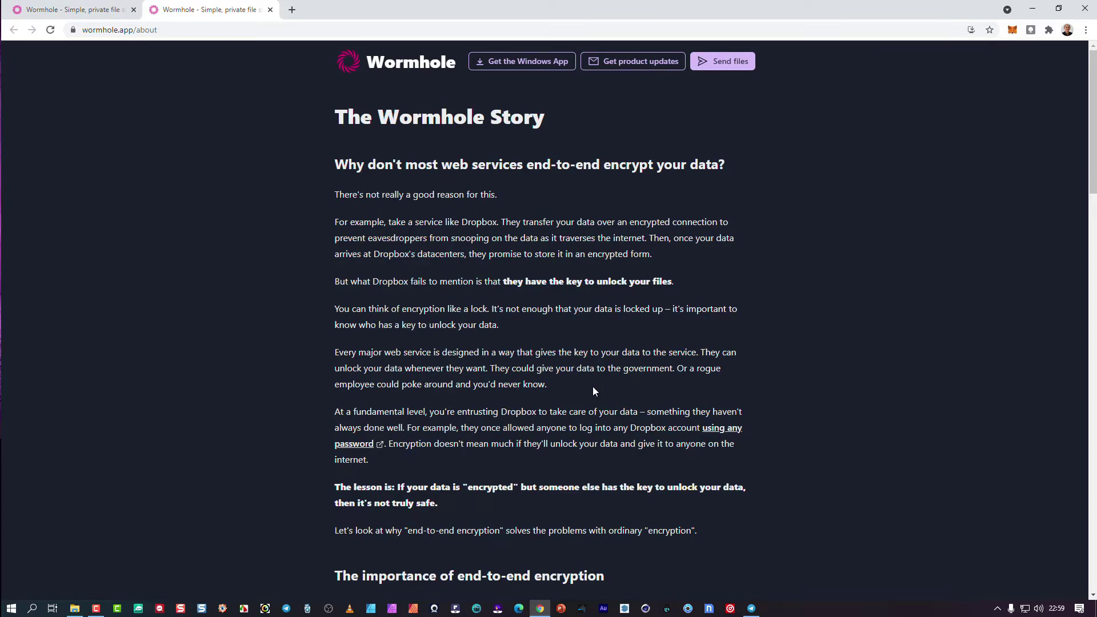
pyautogui.scroll(-3, 593, 388)
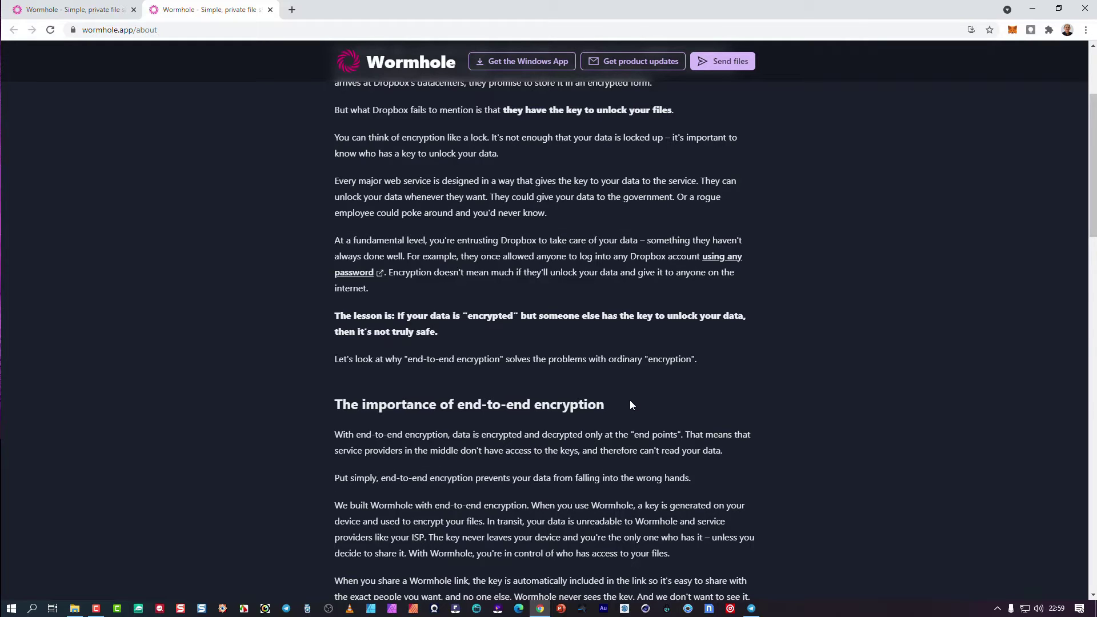
pyautogui.scroll(-3, 629, 400)
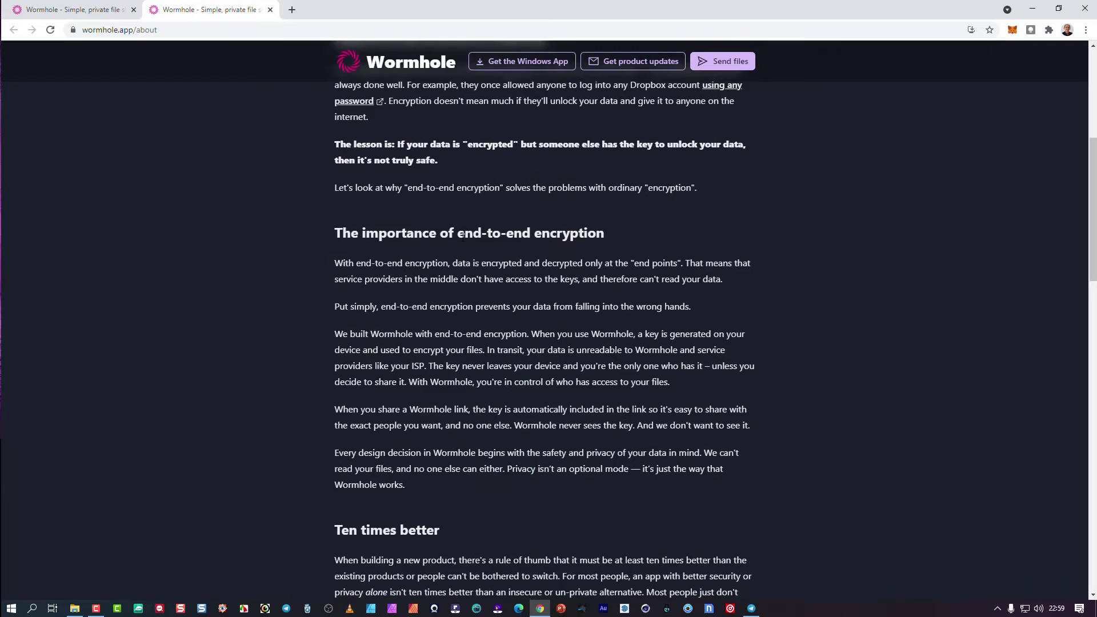
pyautogui.scroll(-4, 563, 311)
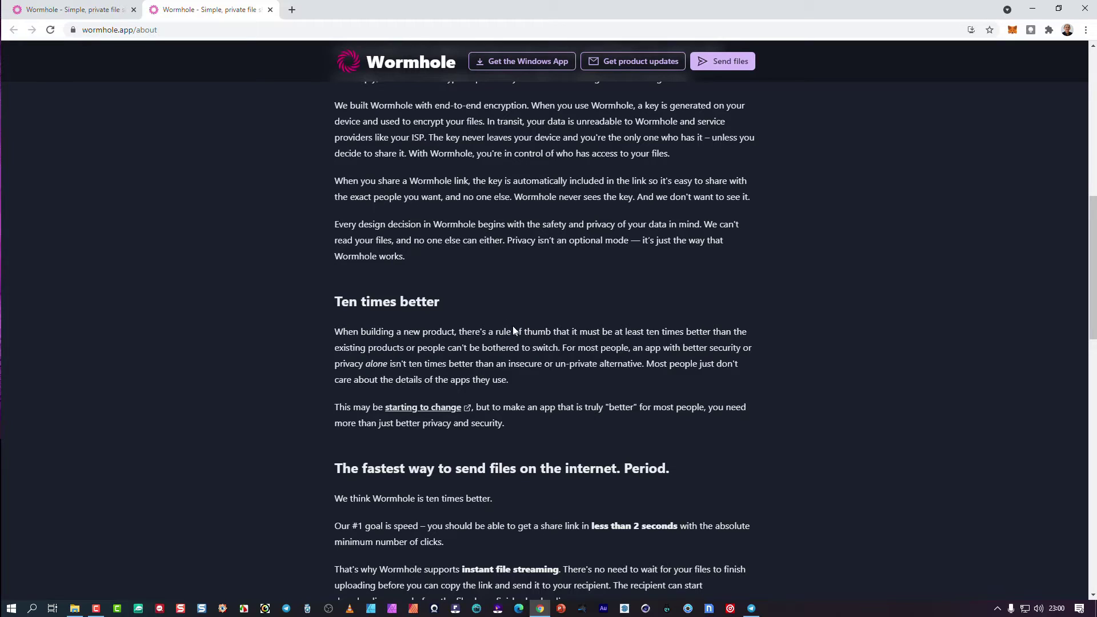
pyautogui.scroll(-4, 515, 325)
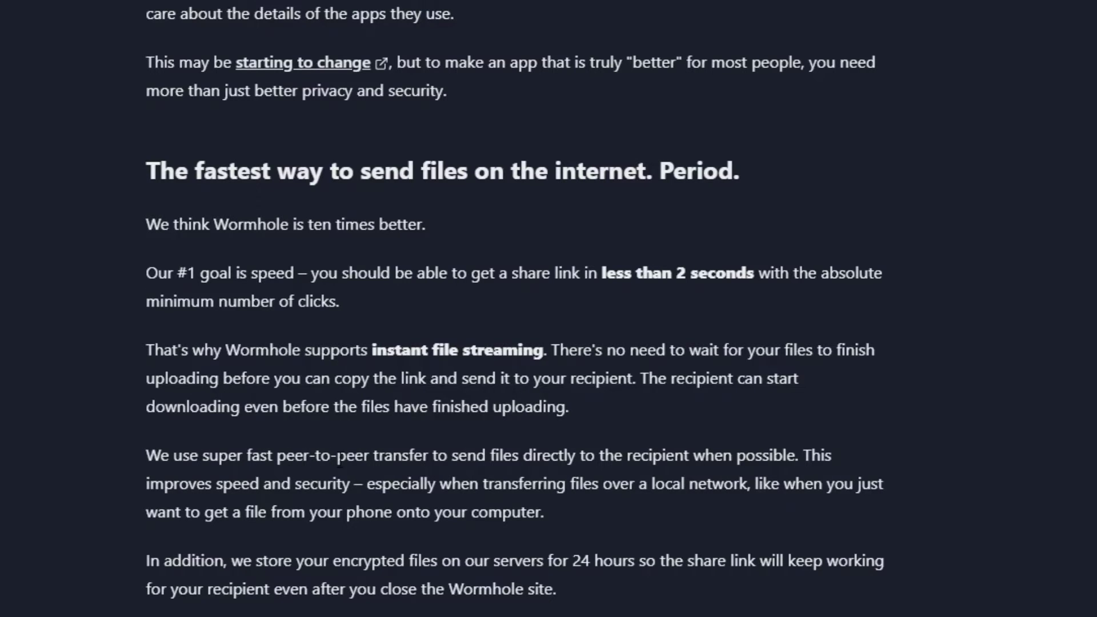
pyautogui.scroll(-4, 492, 400)
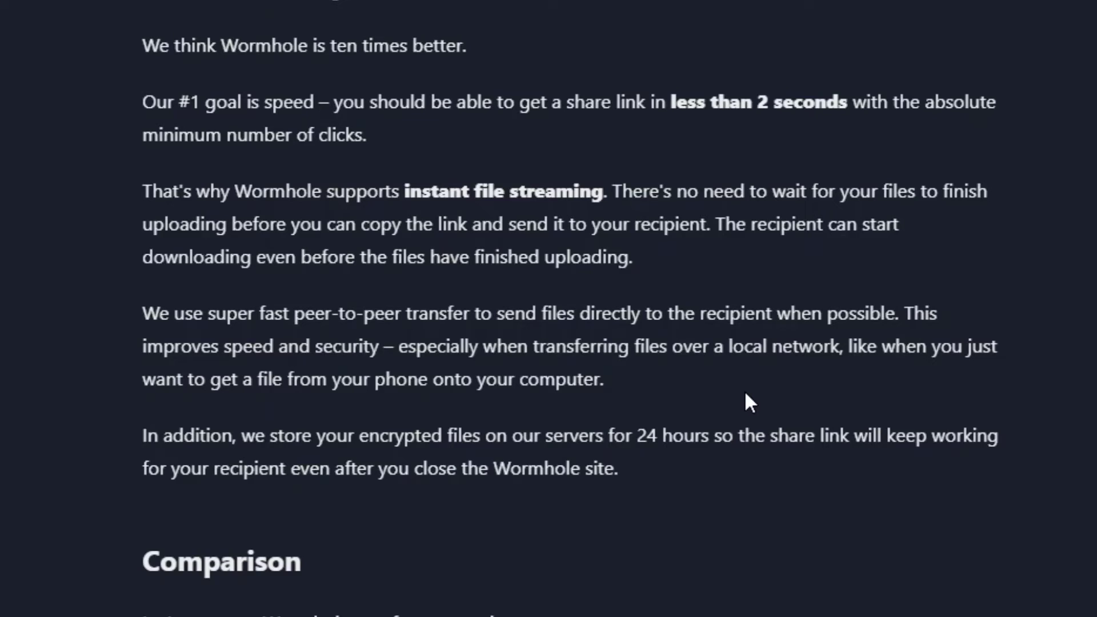
pyautogui.scroll(-10, 571, 446)
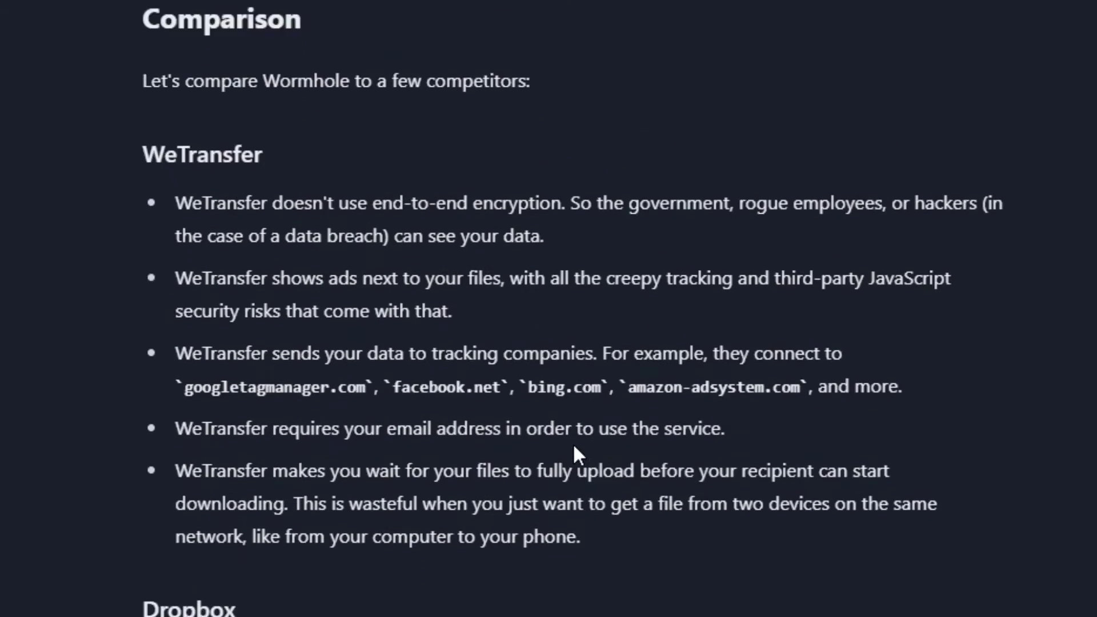
pyautogui.scroll(-6, 452, 306)
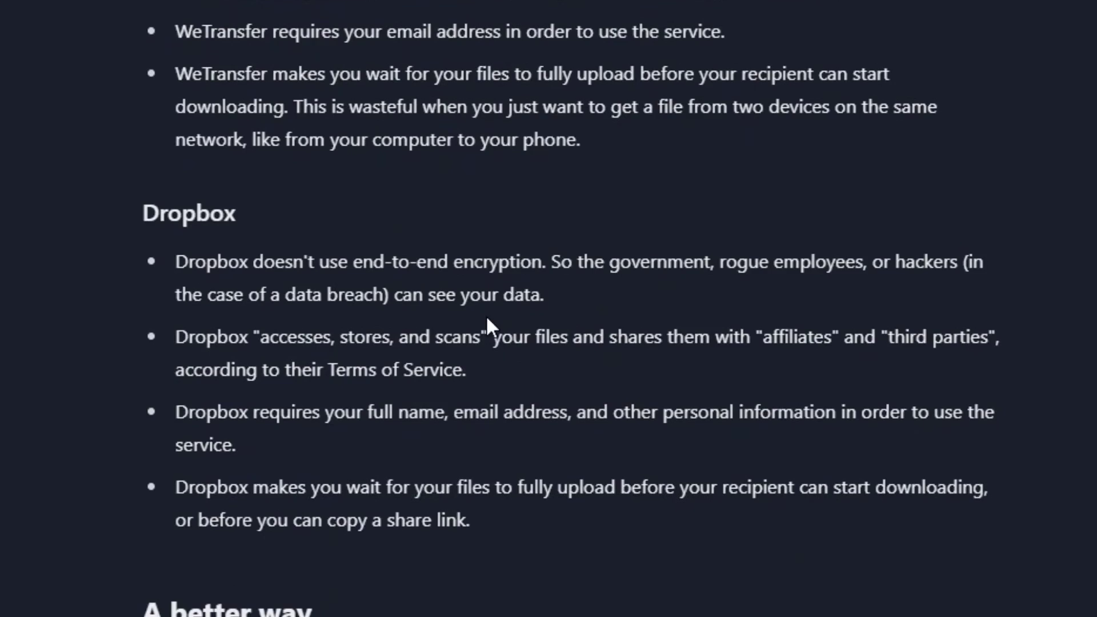
pyautogui.scroll(-8, 489, 326)
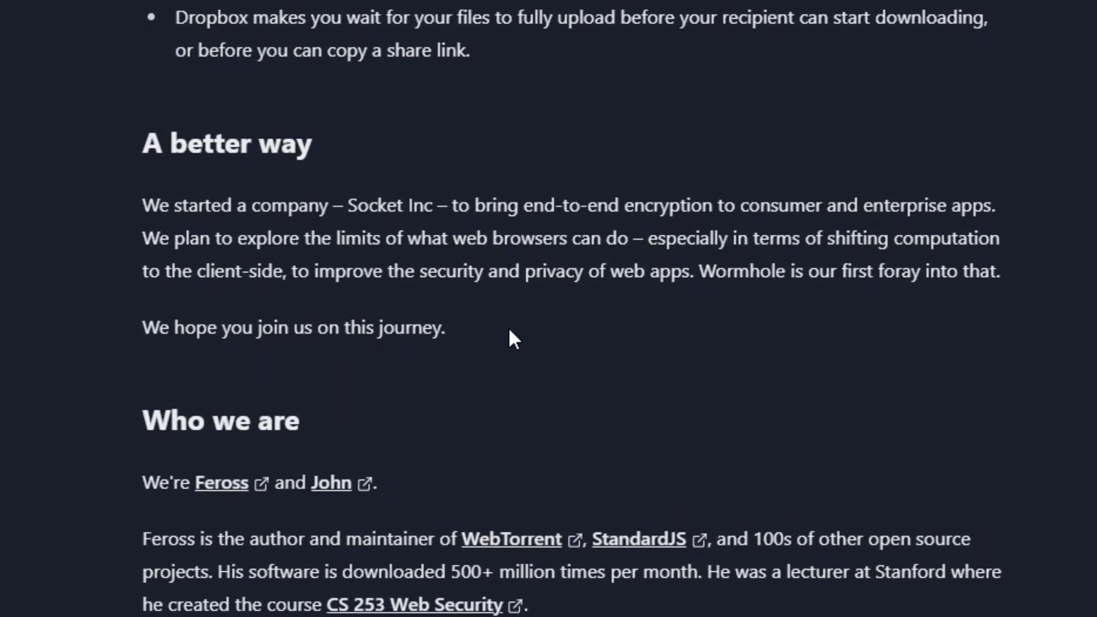
pyautogui.scroll(-3, 521, 314)
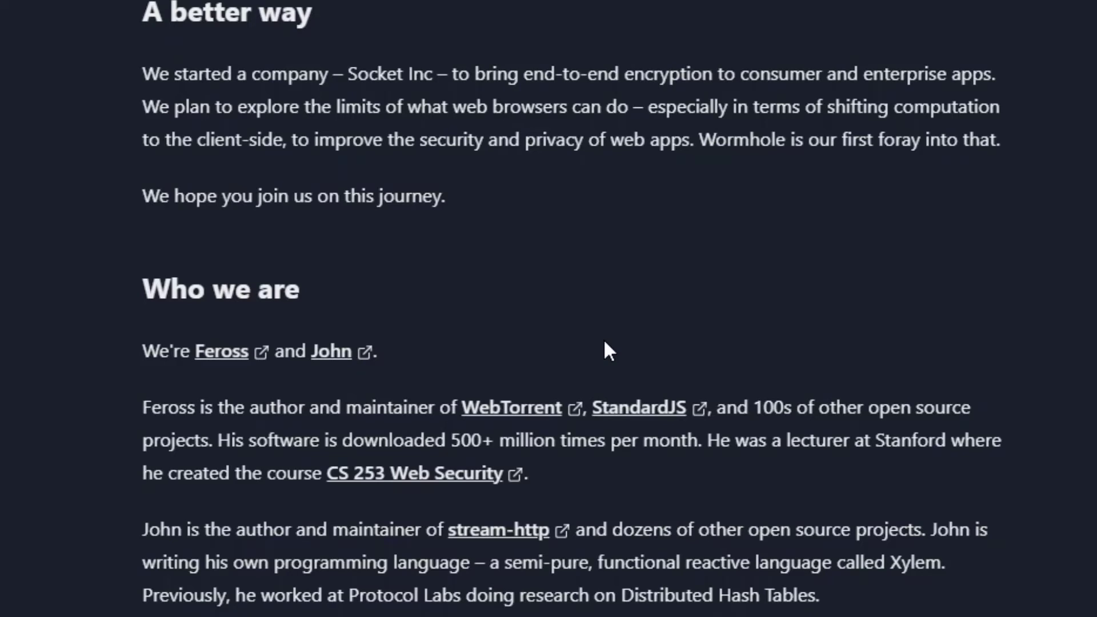
# Back on the home tab, select 'Can you trust The Chosen.mp4' as the file to send.
pyautogui.scroll(5, 132, 53)
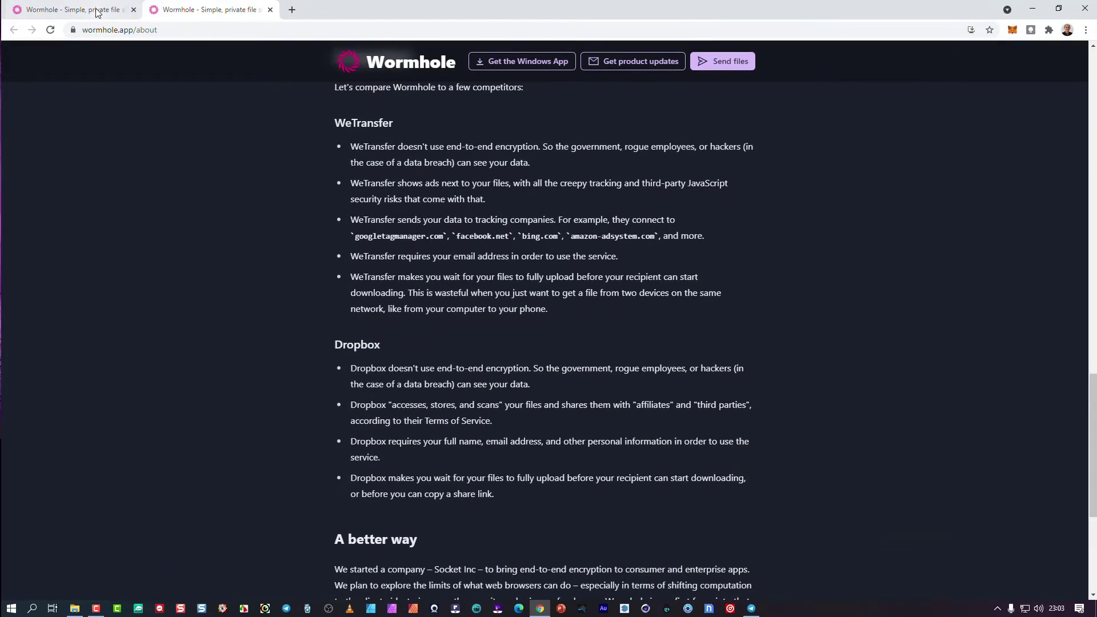
pyautogui.hotkey('alt', 'Left')
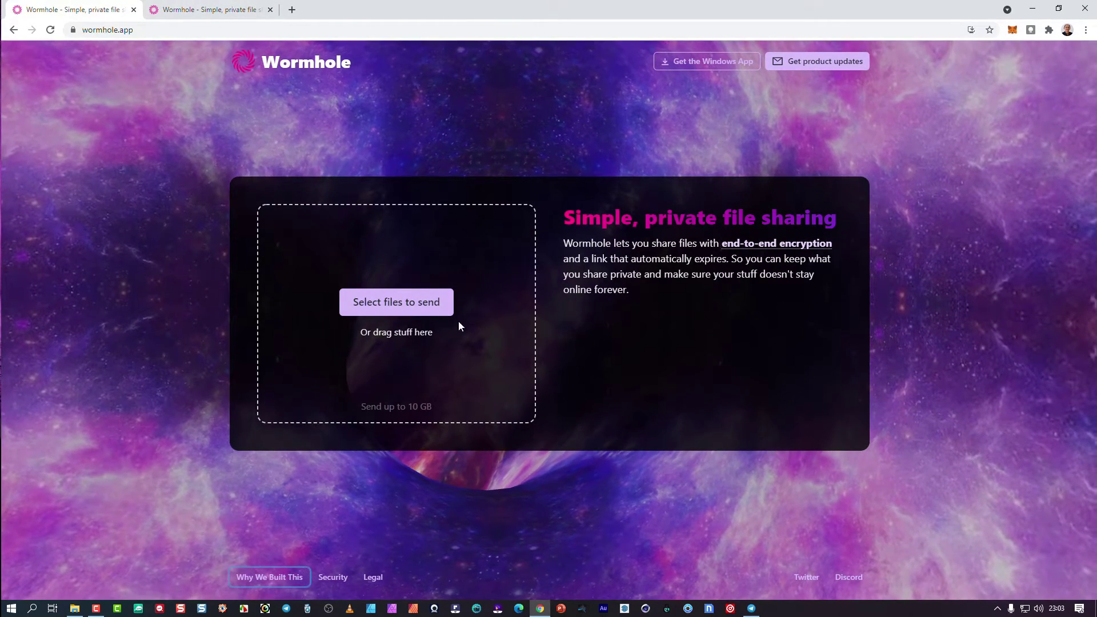
pyautogui.click(402, 304)
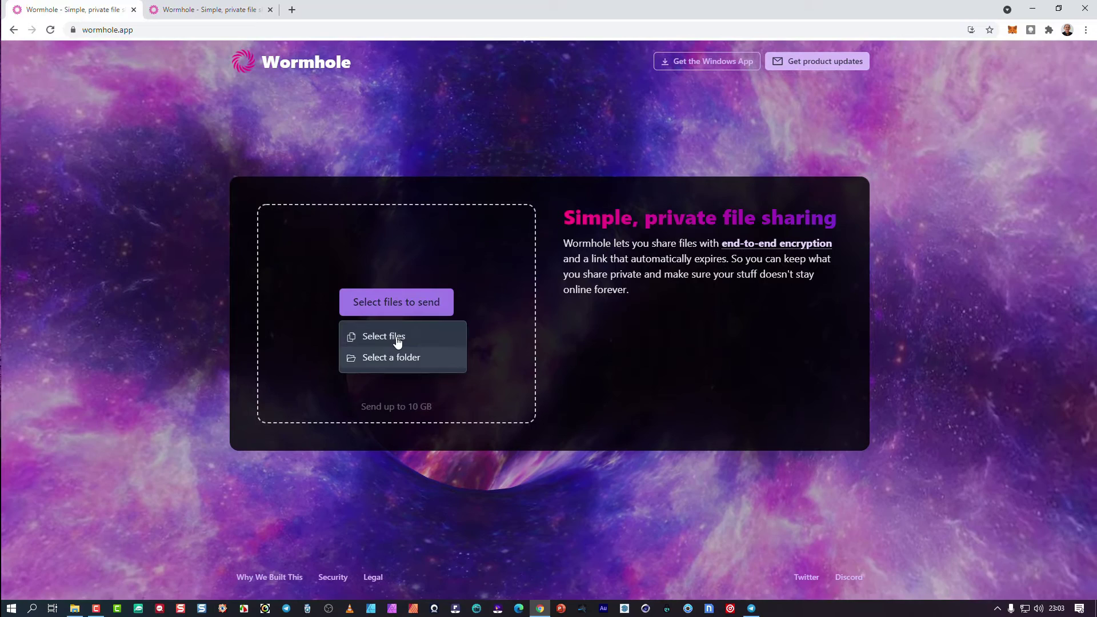
pyautogui.click(394, 339)
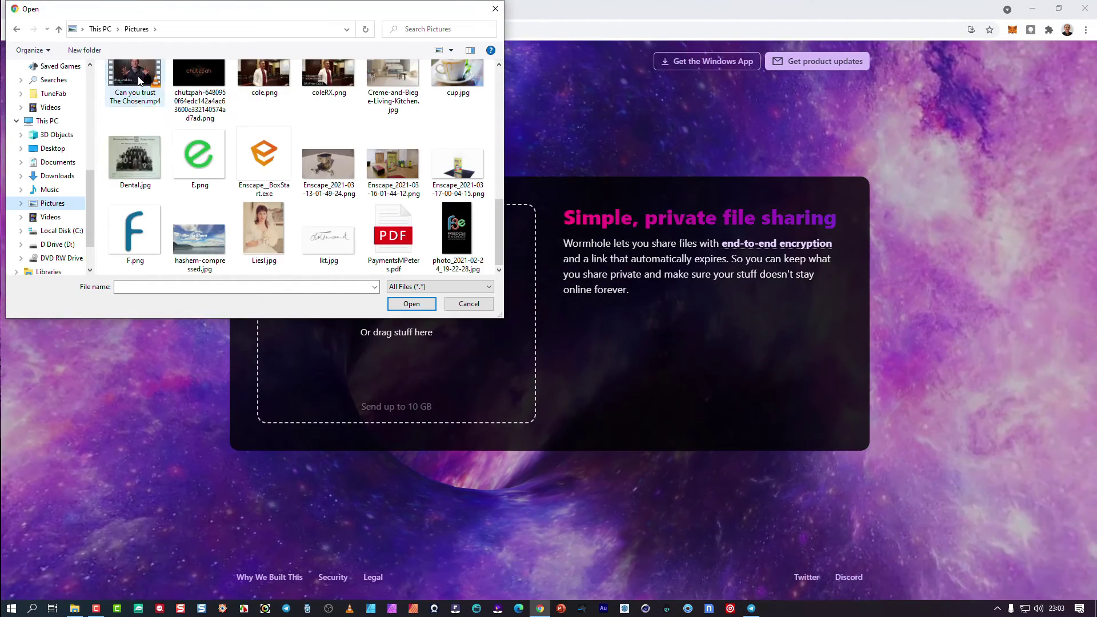
pyautogui.click(139, 78)
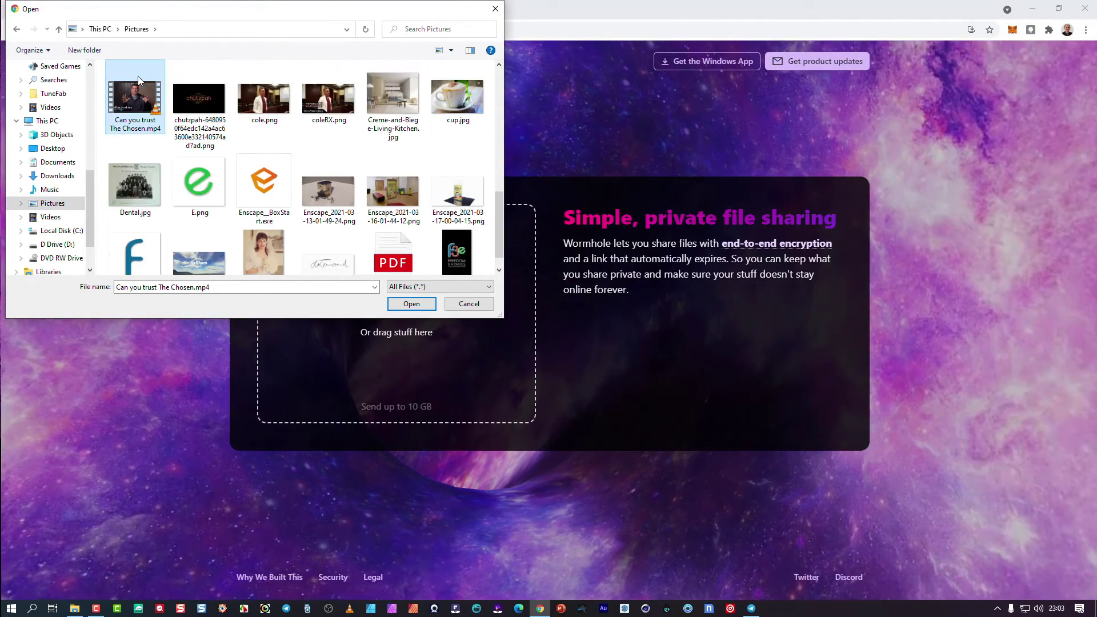
pyautogui.click(411, 303)
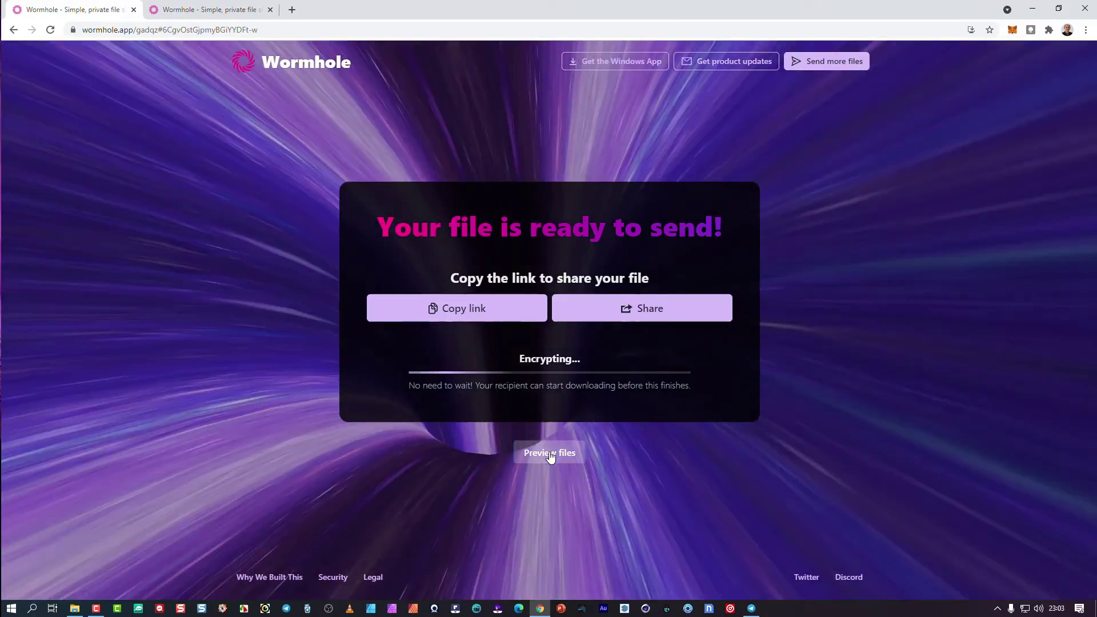
# Preview the file list showing the 81 MB video and copy its share link.
pyautogui.click(550, 454)
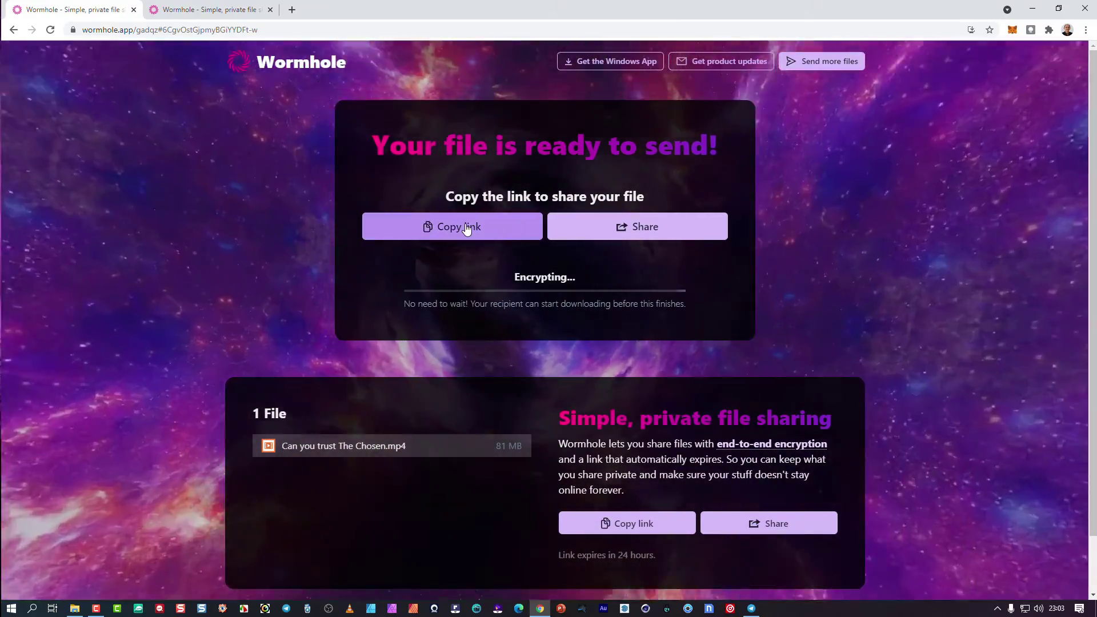
pyautogui.click(466, 228)
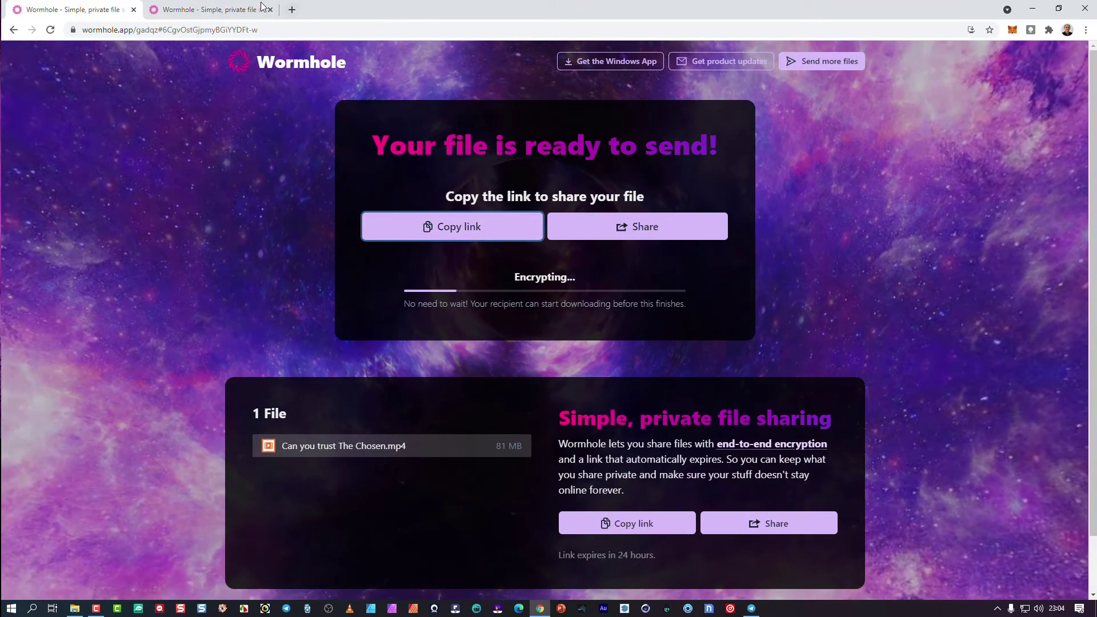
# Load the copied share link in the second tab, then return to the sending tab.
pyautogui.click(219, 8)
pyautogui.click(203, 26)
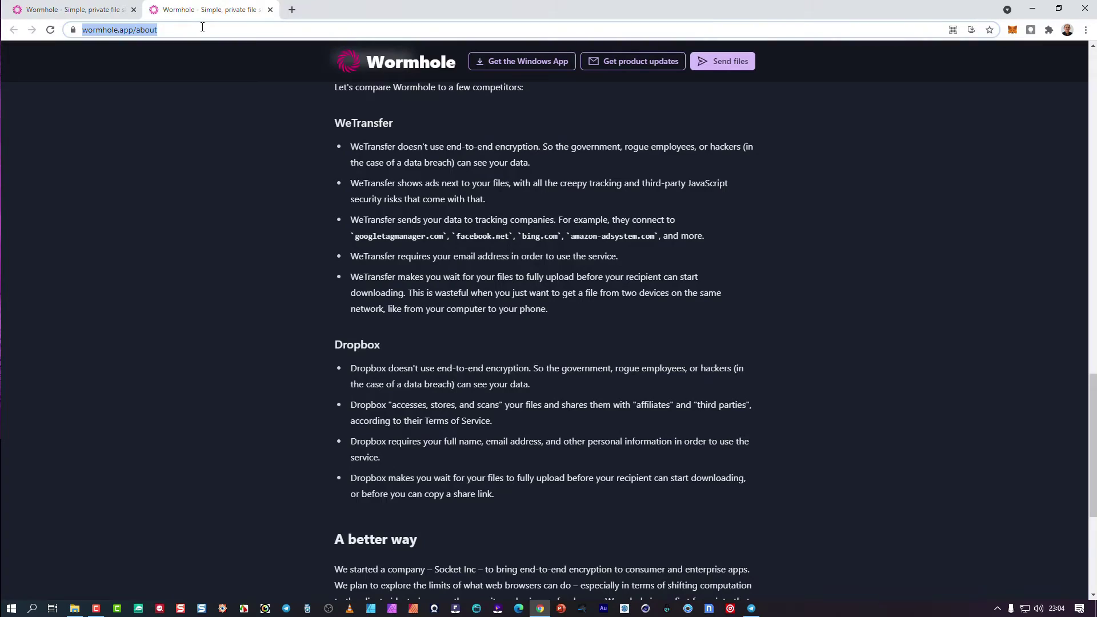
pyautogui.hotkey('ctrl', 'v')
pyautogui.press('Return')
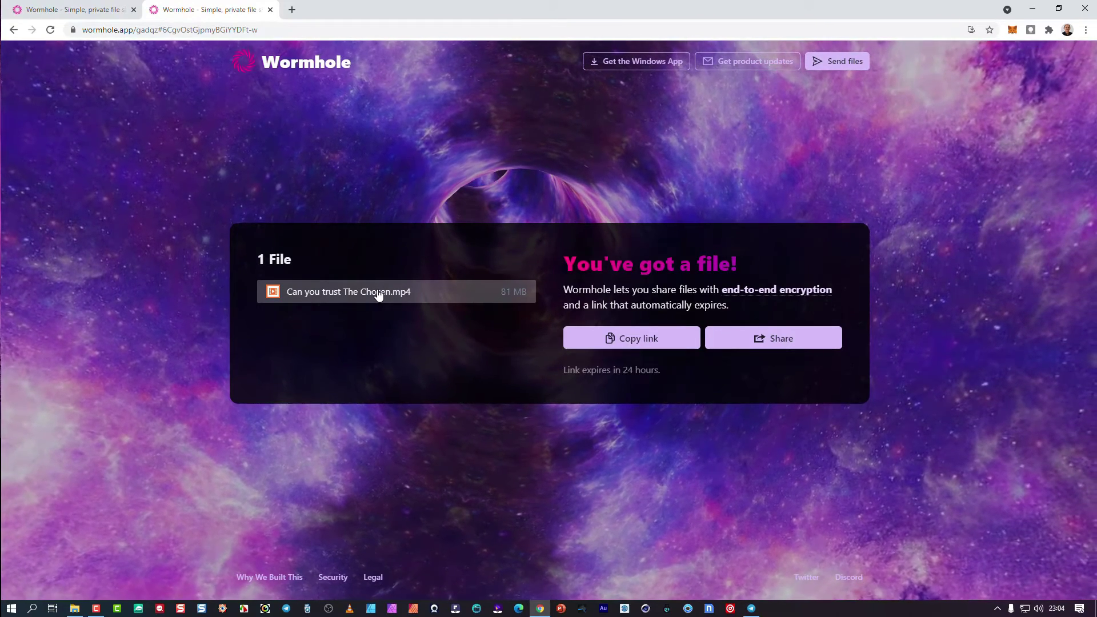
pyautogui.click(115, 10)
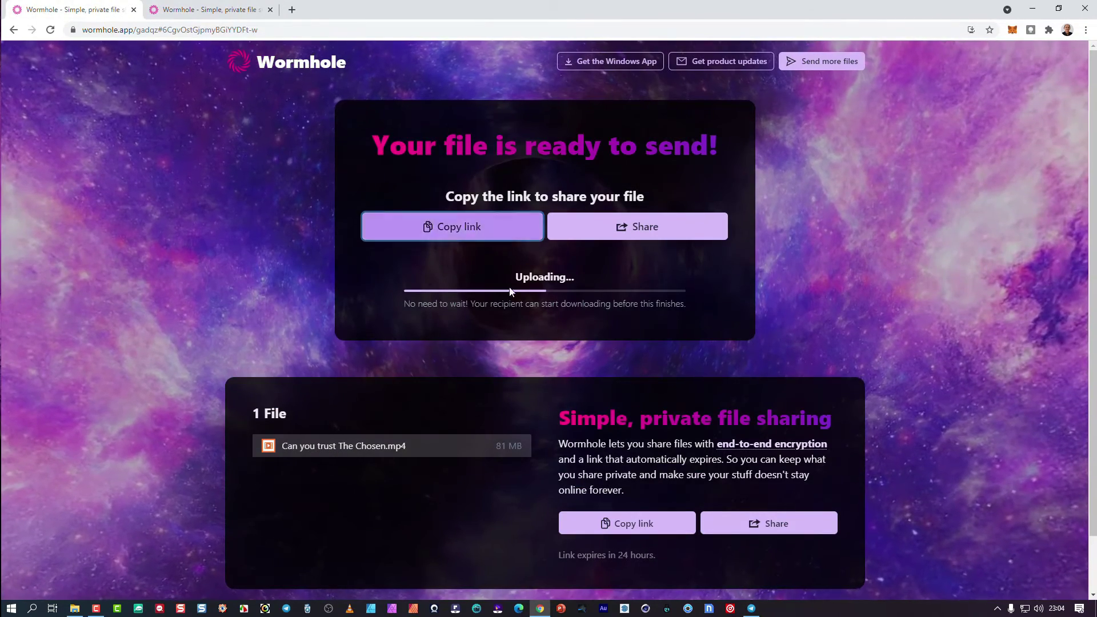
# Download 'Can you trust The Chosen.mp4' in the recipient tab and check the sender's upload progress.
pyautogui.click(220, 9)
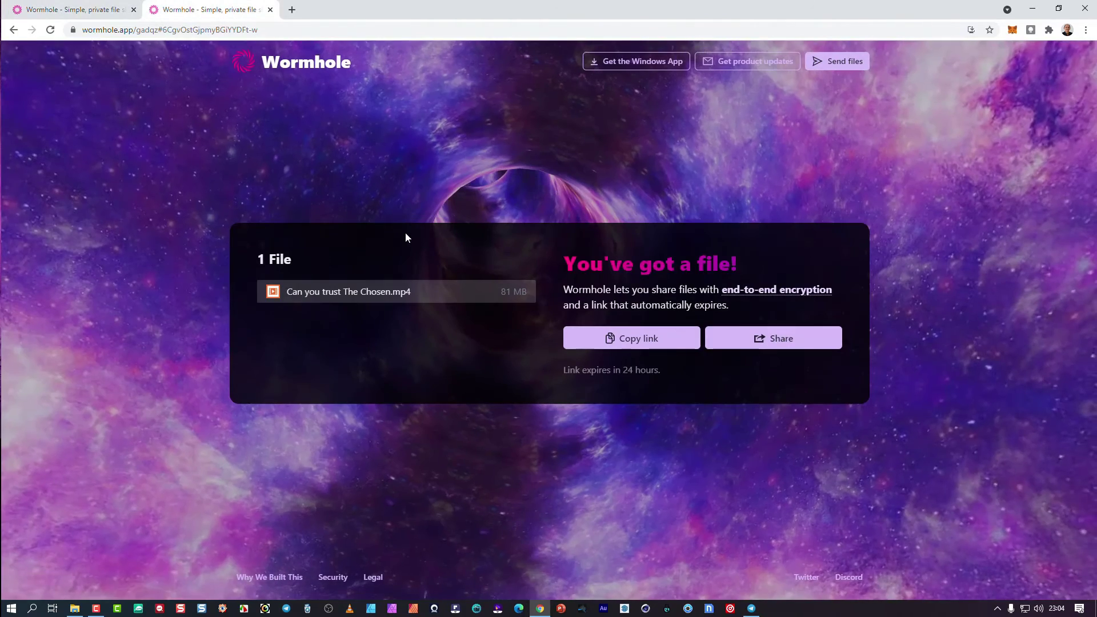
pyautogui.click(428, 297)
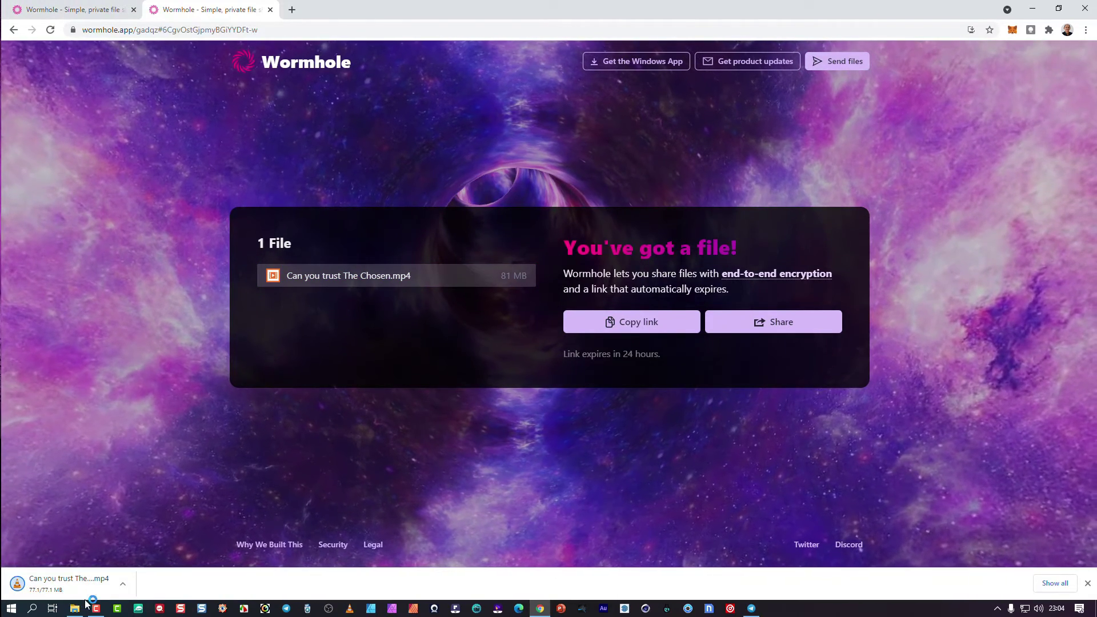
pyautogui.click(58, 10)
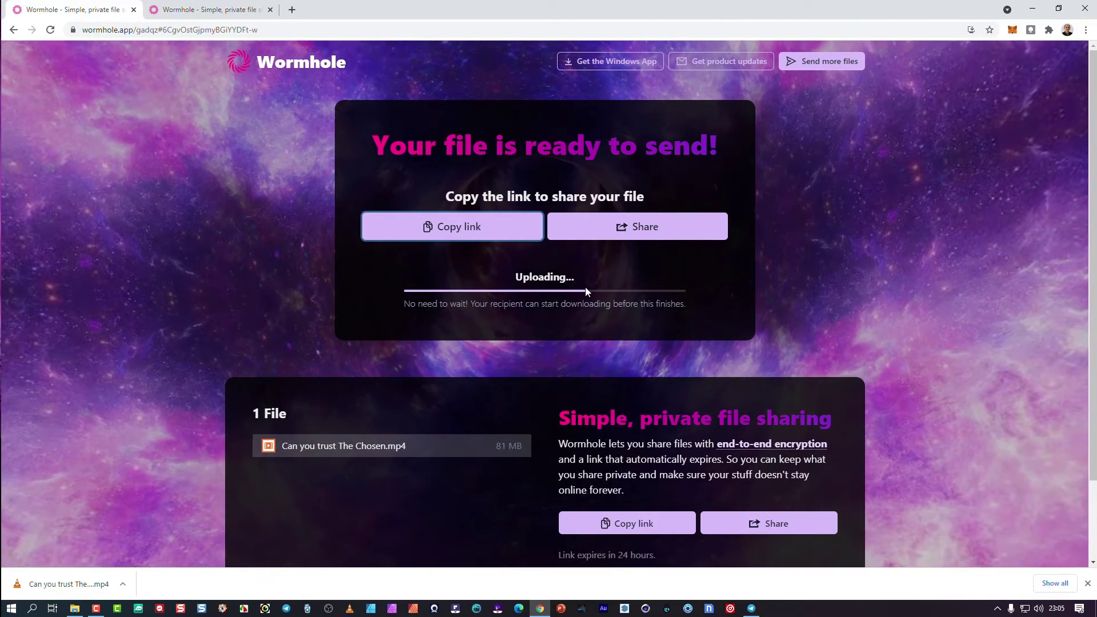
# Switch between the sender and recipient tabs to reach the 284 MB acoustic video.
pyautogui.click(189, 6)
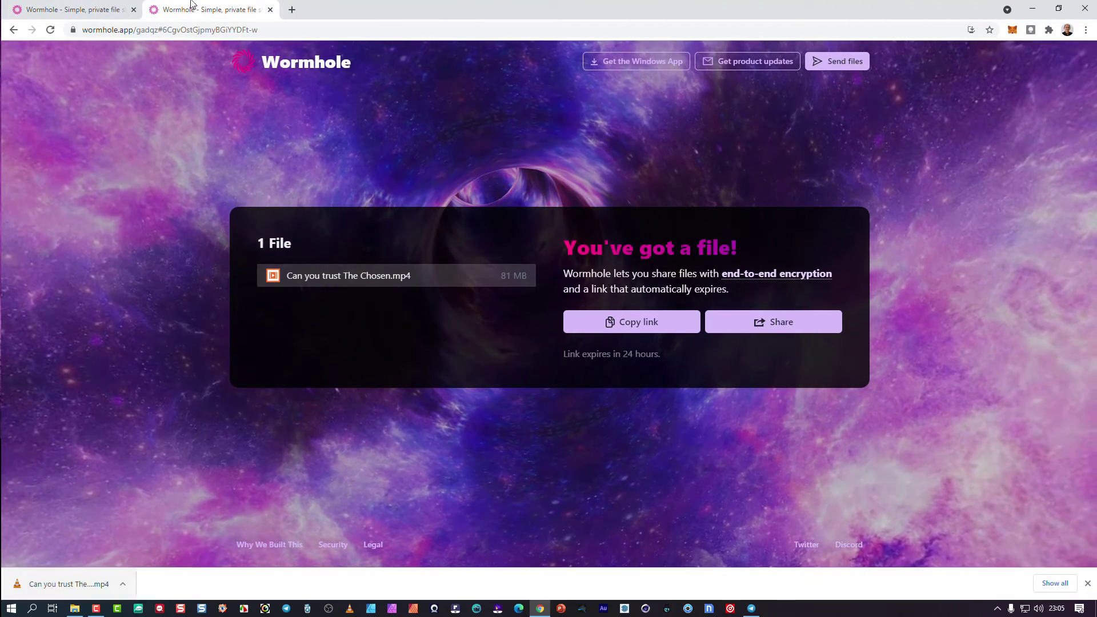
pyautogui.click(82, 4)
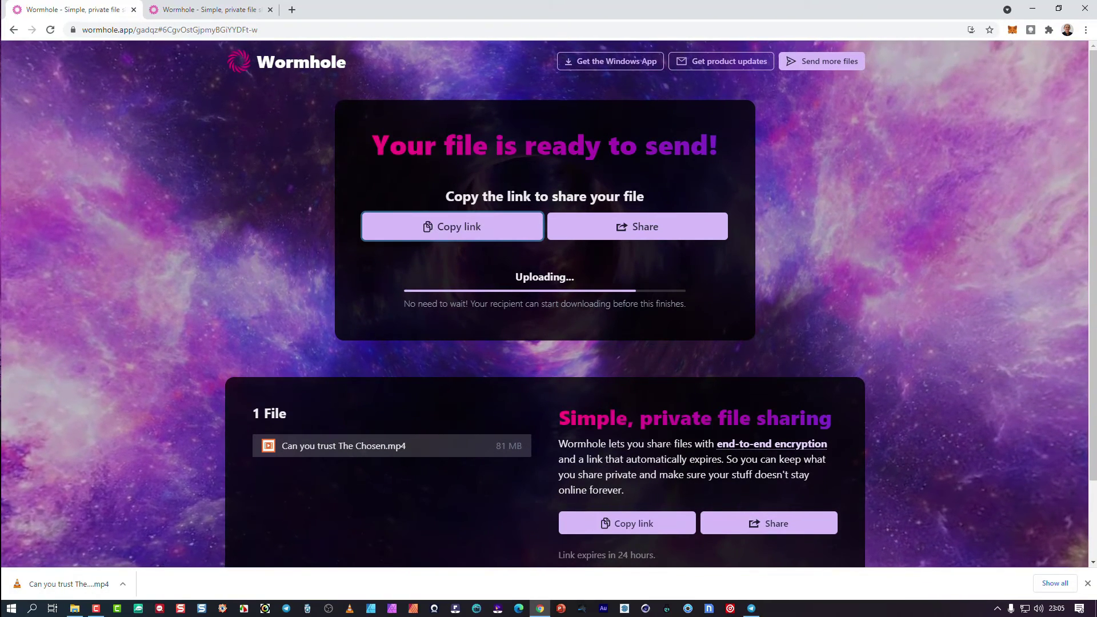
pyautogui.click(243, 16)
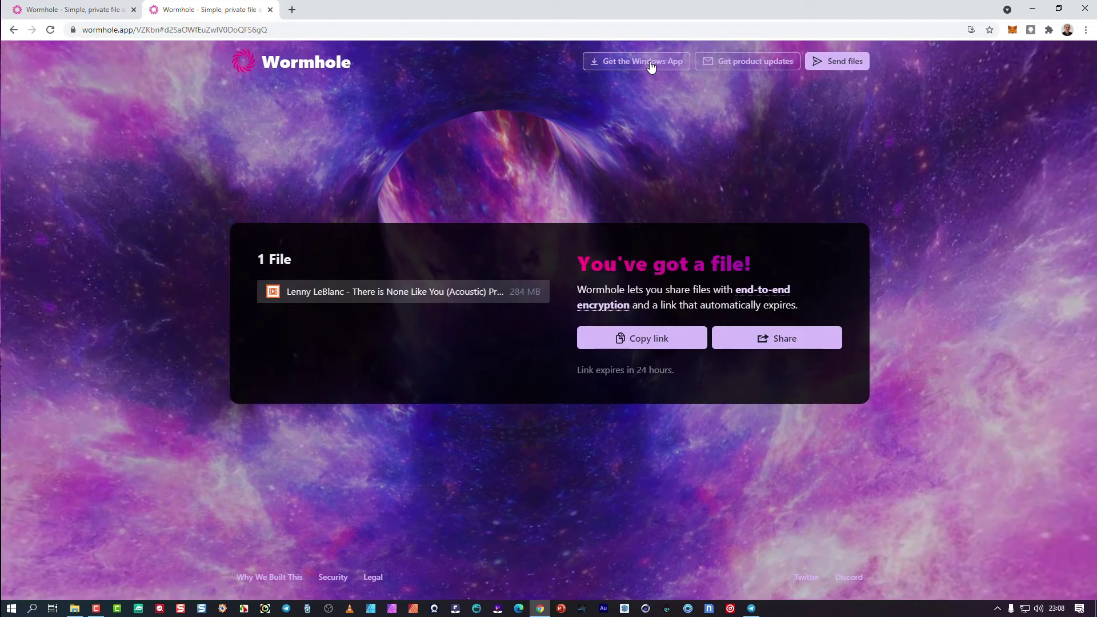
# Install Wormhole as a Windows app via the address bar install prompt.
pyautogui.click(380, 294)
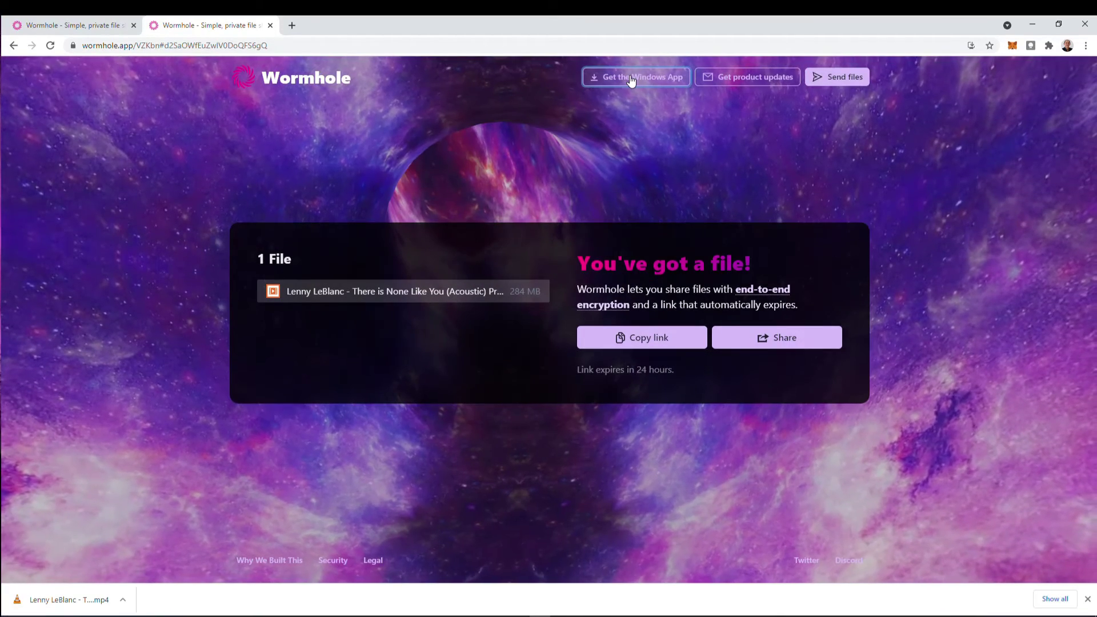
pyautogui.click(971, 45)
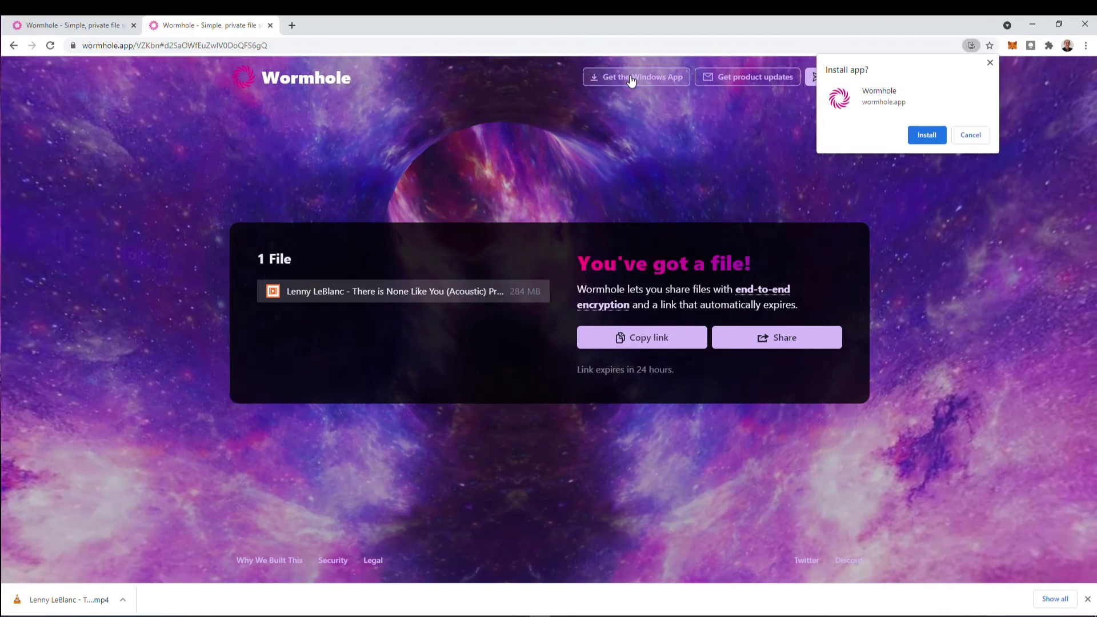
pyautogui.click(917, 136)
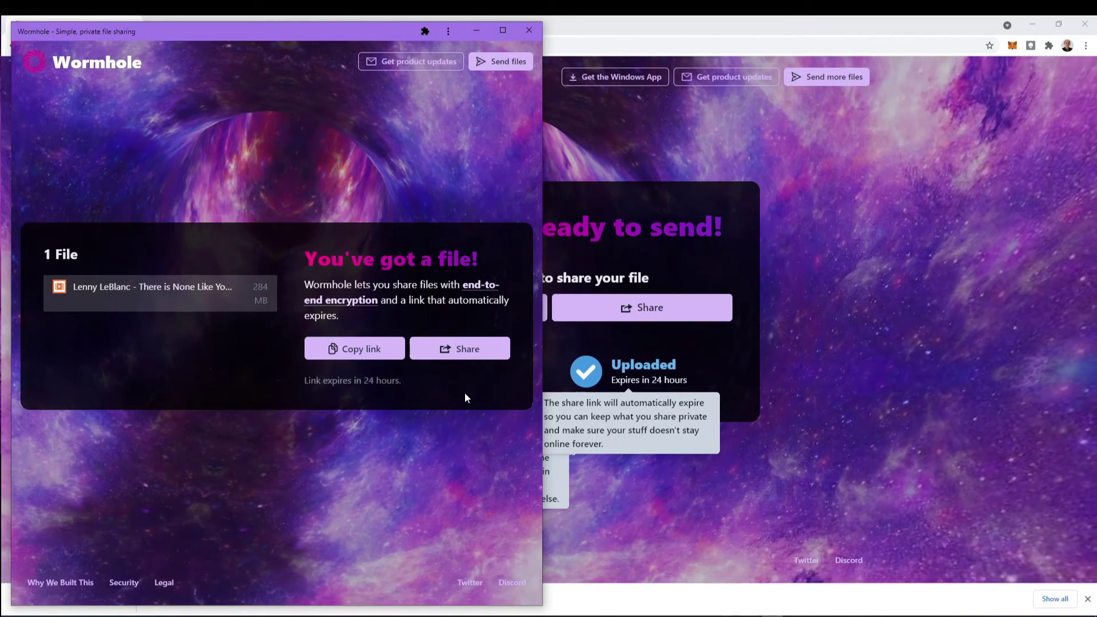
# Close the Wormhole app window and minimize Chrome to reveal the desktop.
pyautogui.moveTo(225, 37); pyautogui.dragTo(446, 67)
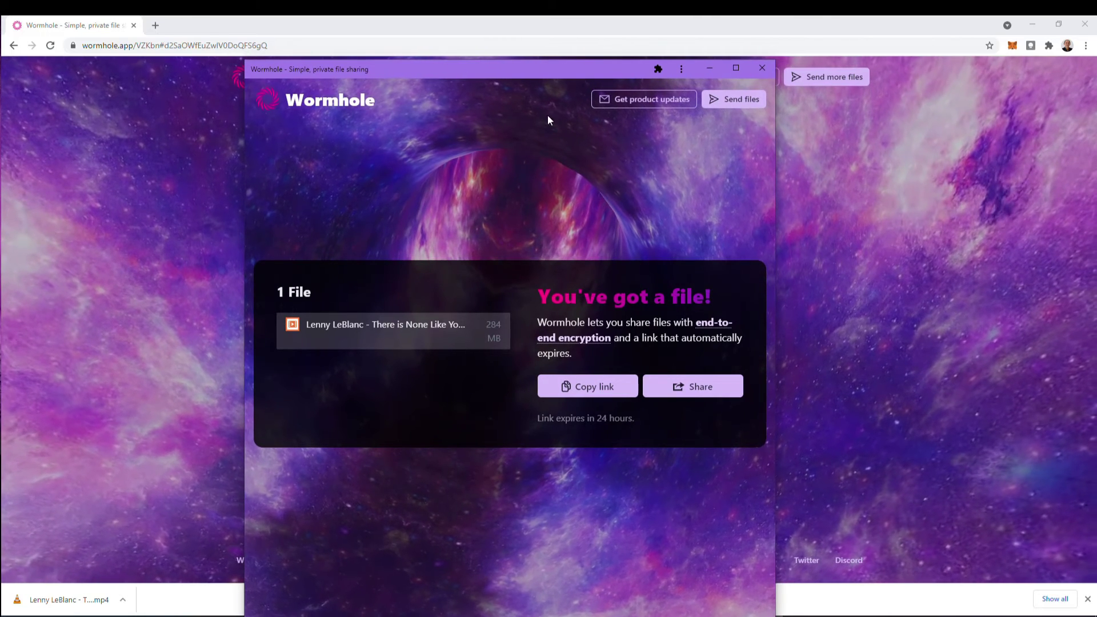
pyautogui.click(660, 69)
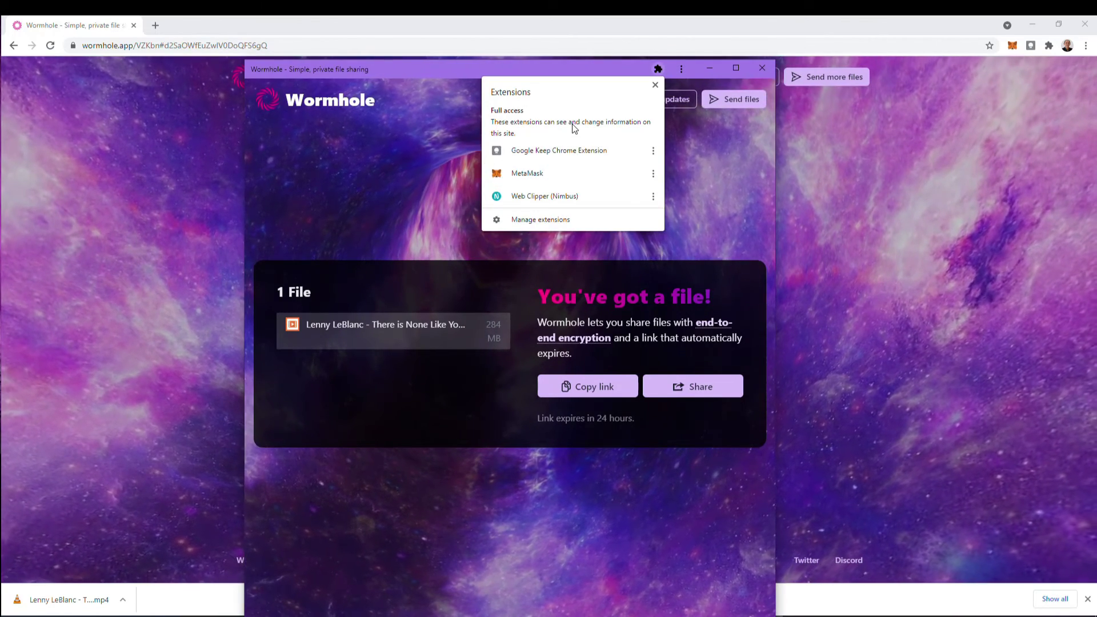
pyautogui.click(452, 70)
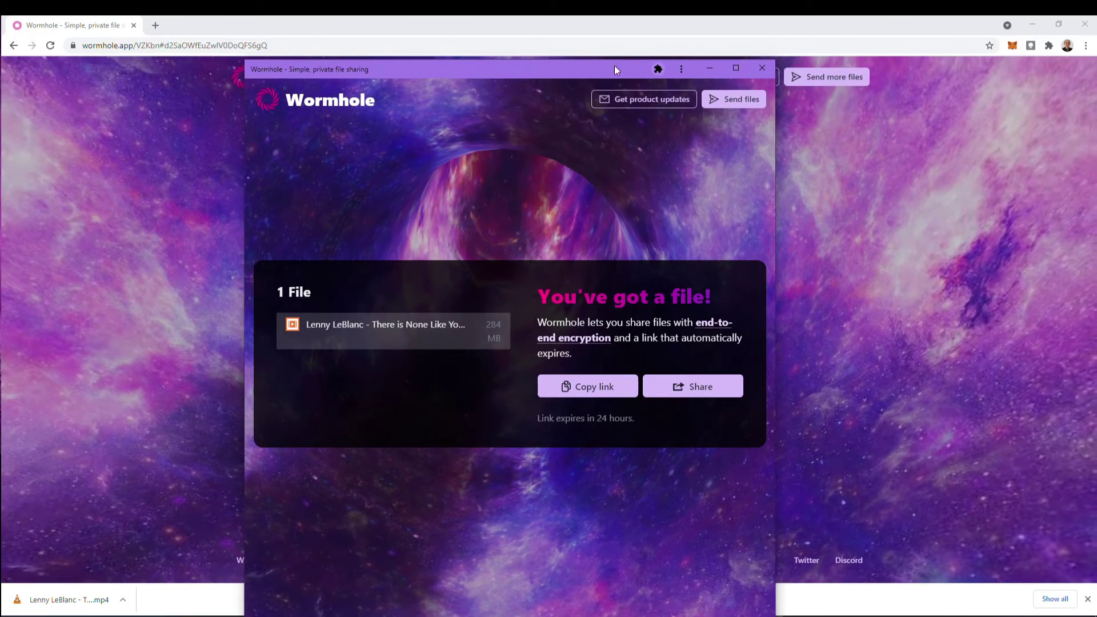
pyautogui.click(763, 68)
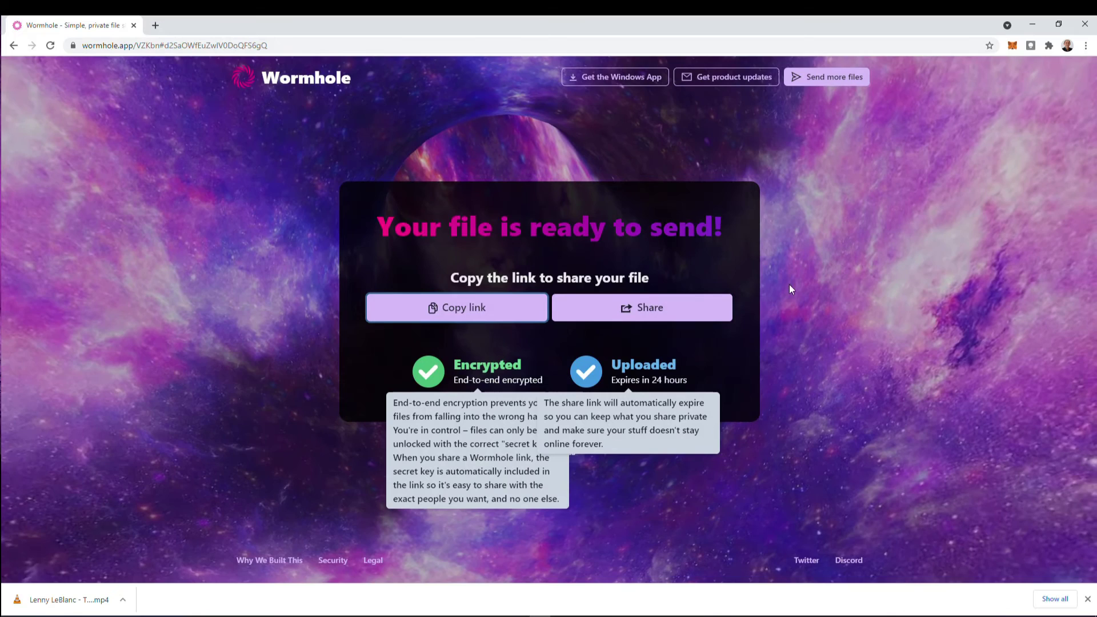
pyautogui.click(1030, 24)
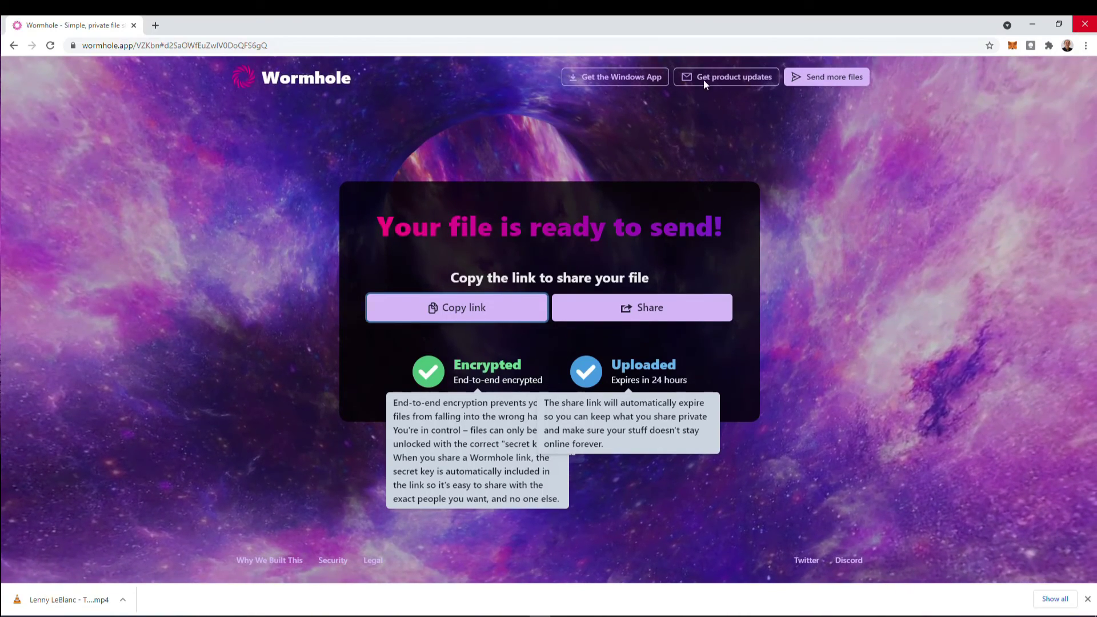
pyautogui.press('super+Down')
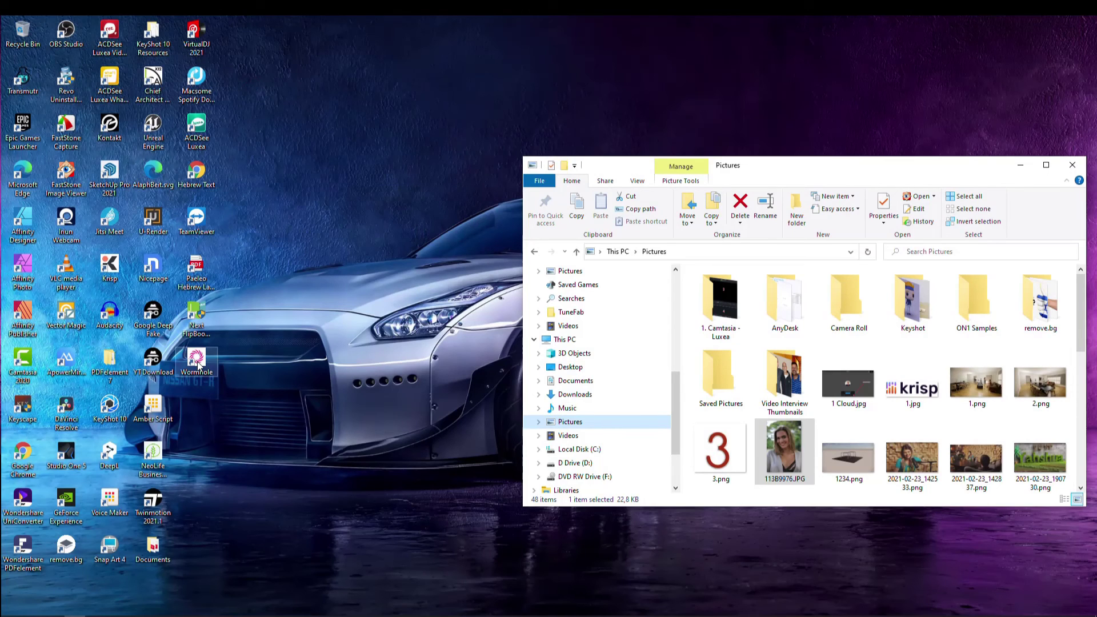
# Launch Wormhole from its desktop shortcut, close the Pictures folder, and reposition the app window.
pyautogui.click(197, 365)
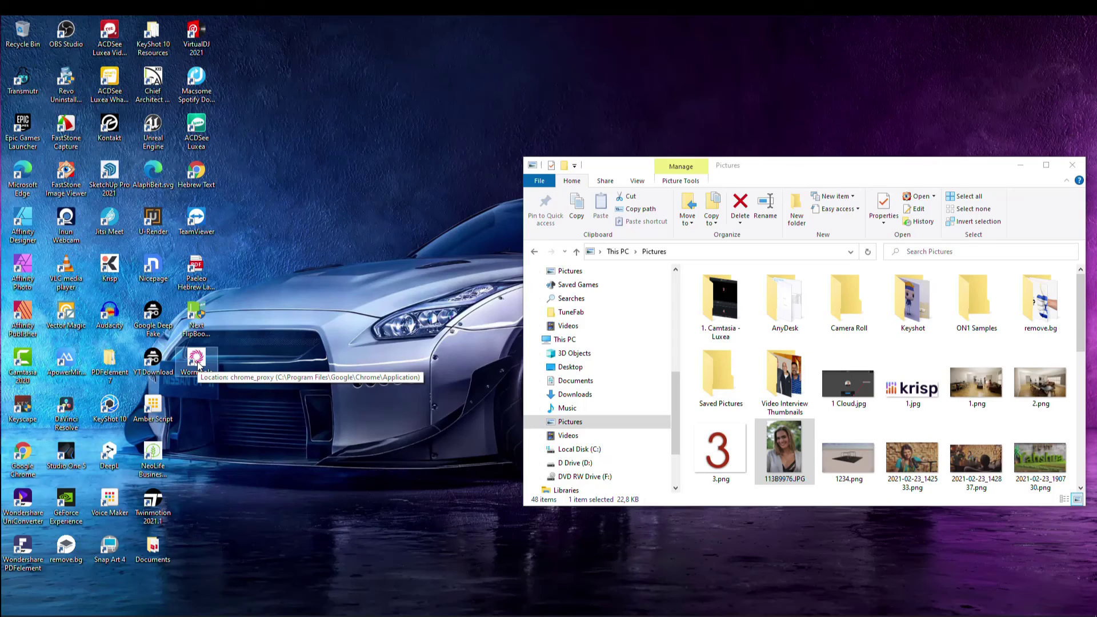
pyautogui.doubleClick(198, 365)
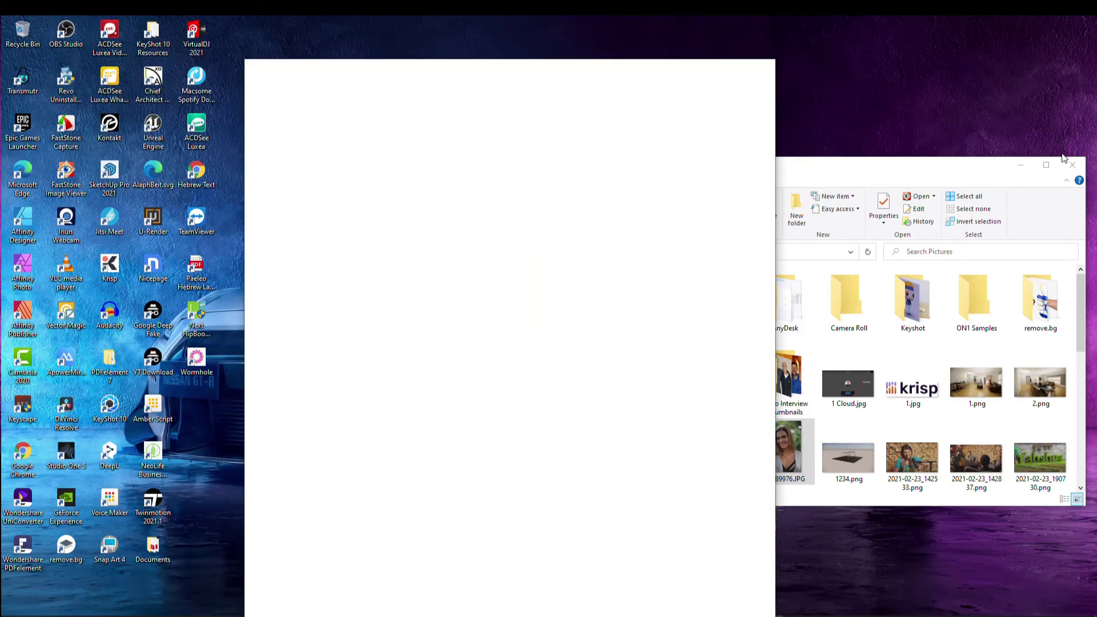
pyautogui.click(1072, 165)
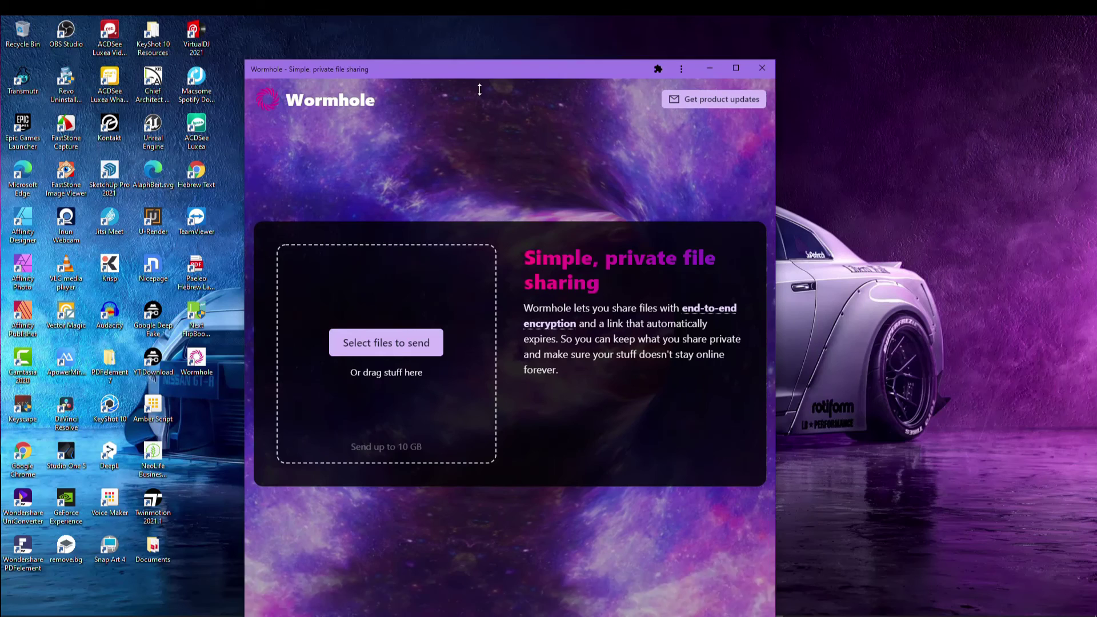
pyautogui.moveTo(476, 71); pyautogui.dragTo(551, 70)
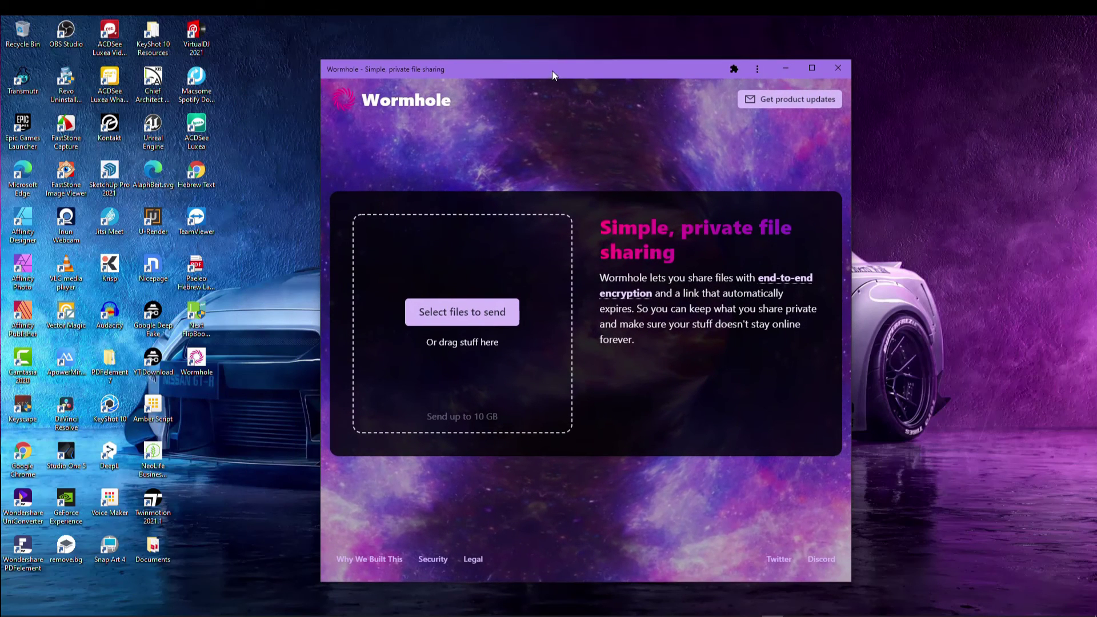